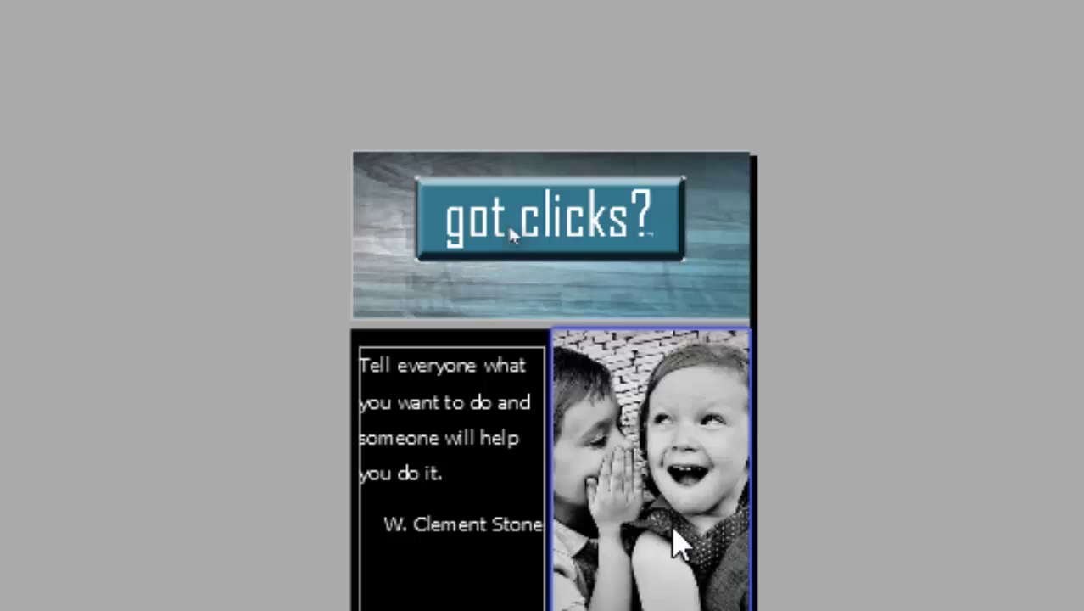
Inspect the desktop page's photo, quote frame and insert options, then scroll through it unchanged.
click(676, 541)
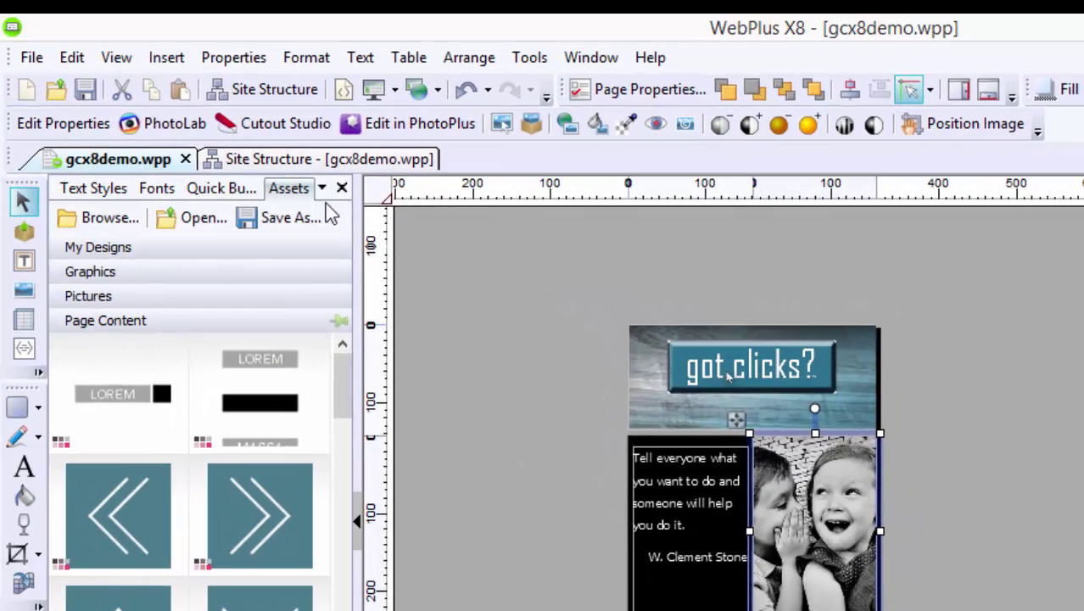
click(168, 57)
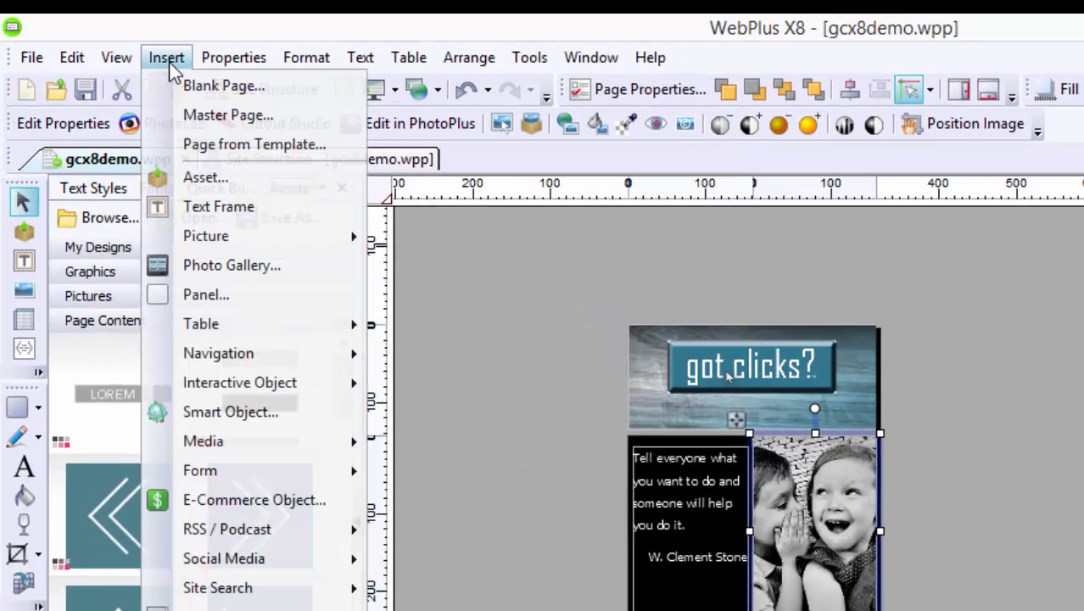
mouse_move(244, 237)
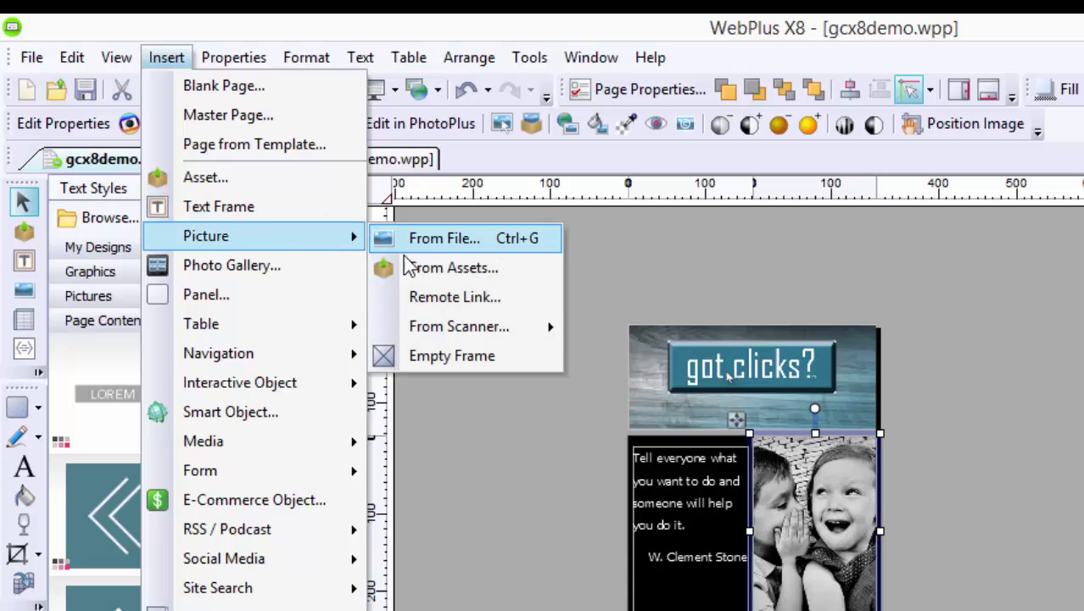
click(666, 257)
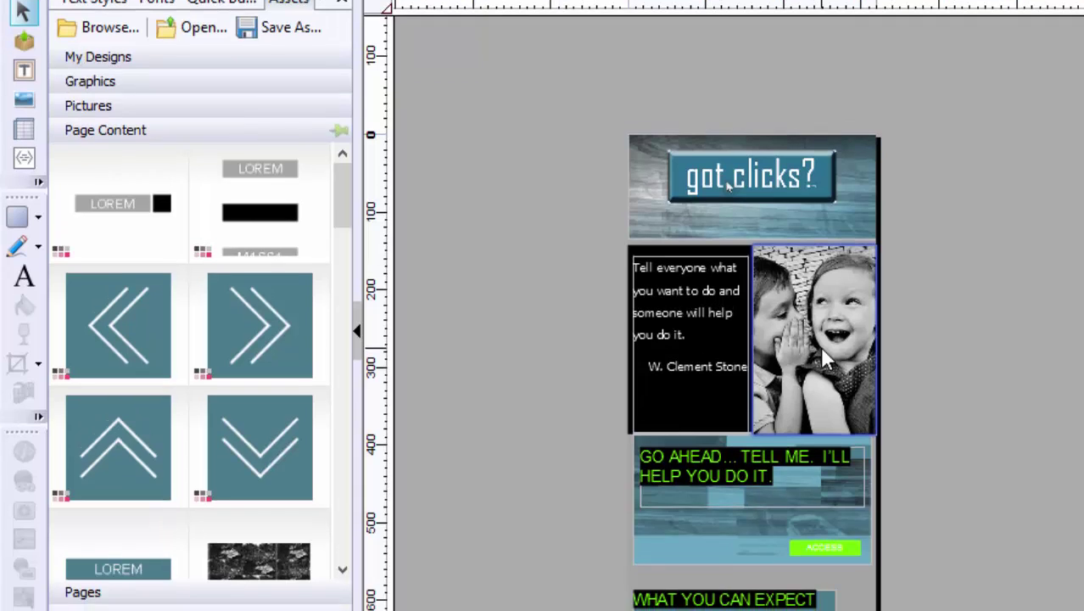
click(679, 316)
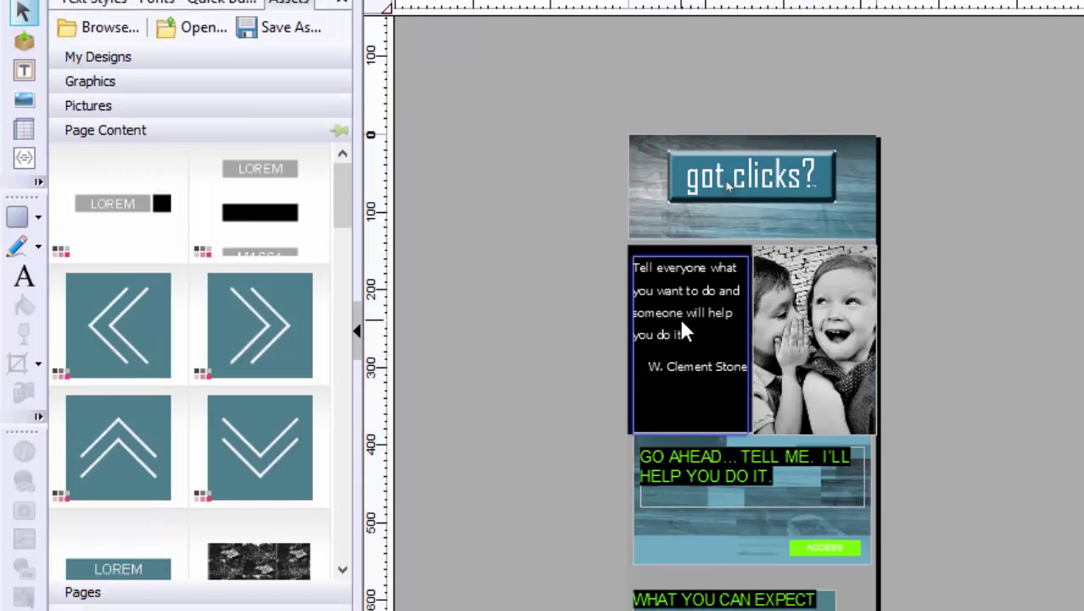
click(942, 252)
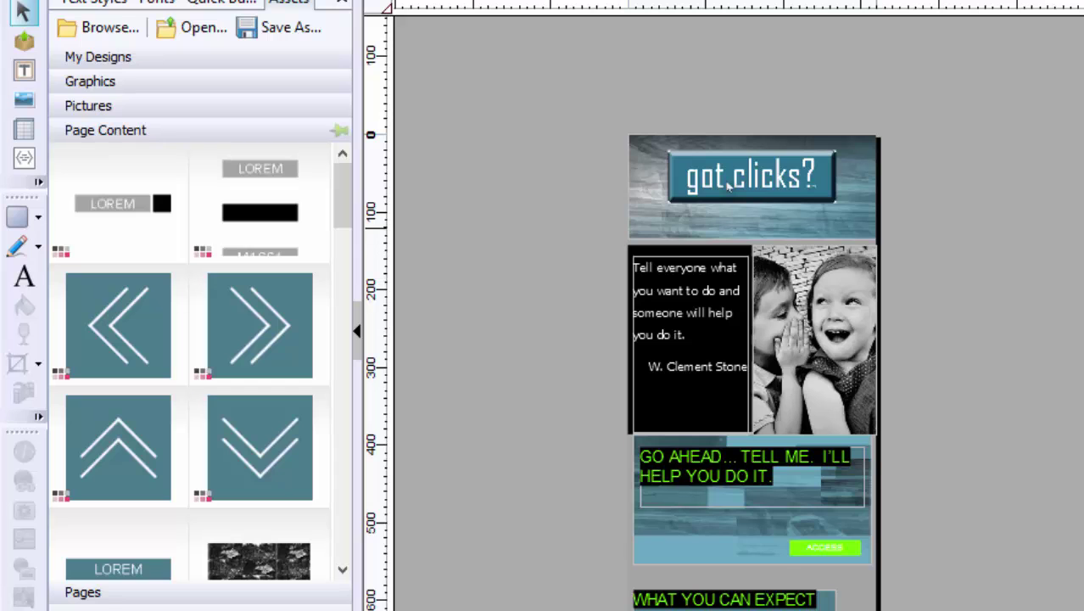
scroll(728, 185, down, 5)
scroll(752, 314, down, 3)
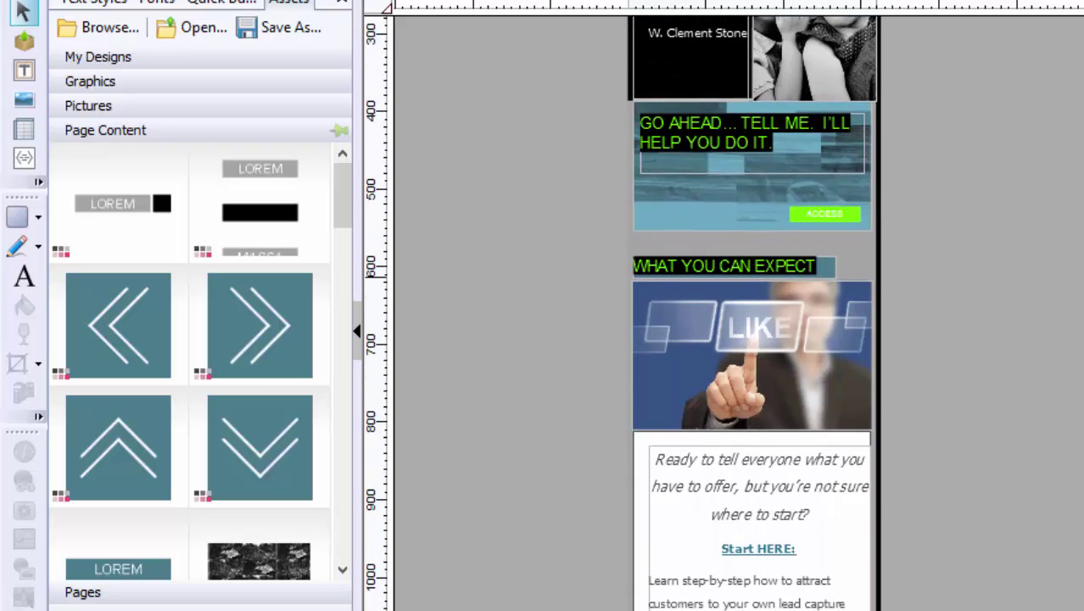
scroll(752, 314, down, 5)
scroll(752, 314, down, 4)
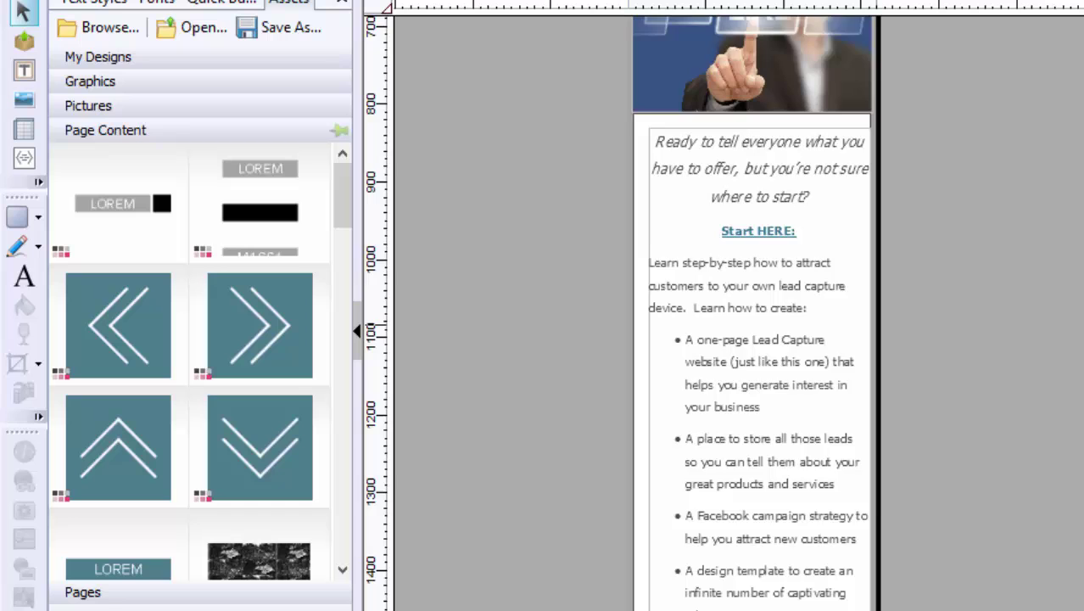
scroll(752, 314, down, 4)
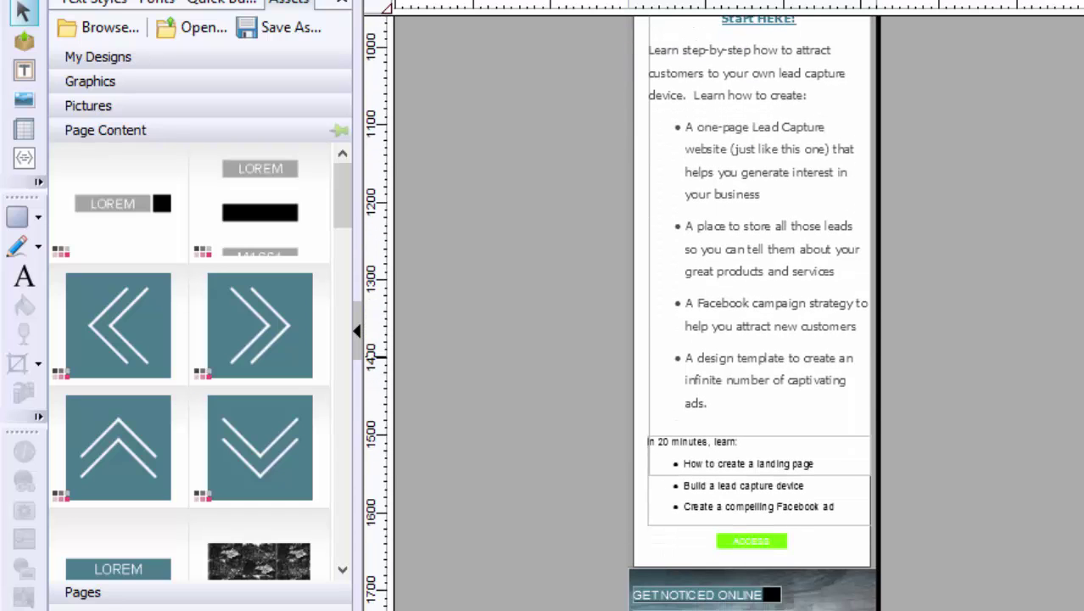
scroll(728, 261, up, 20)
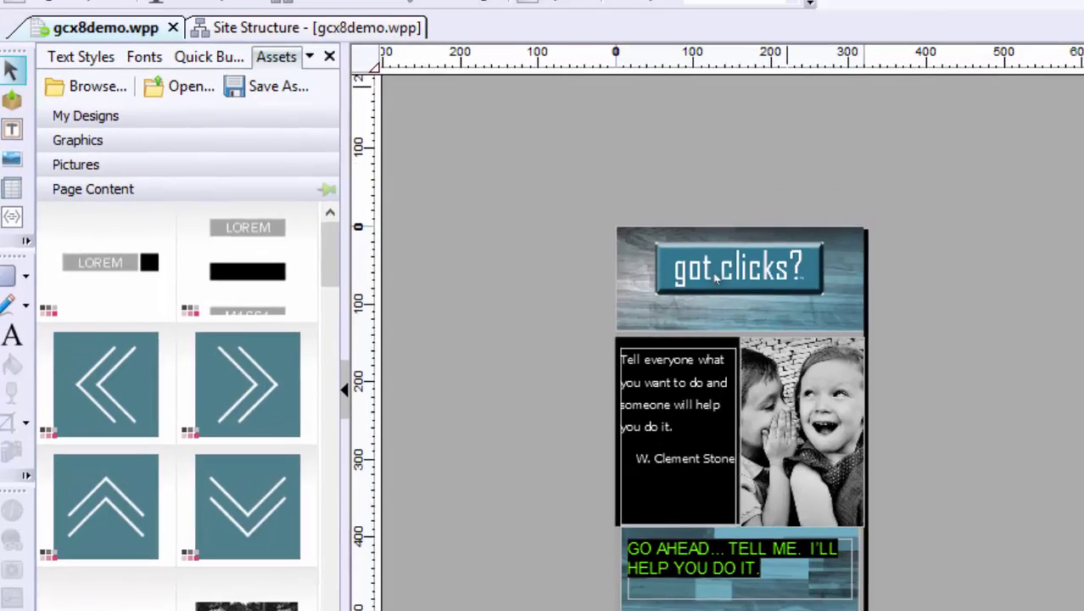
Look up and read the WebPlus help topic on mobile sites.
click(622, 12)
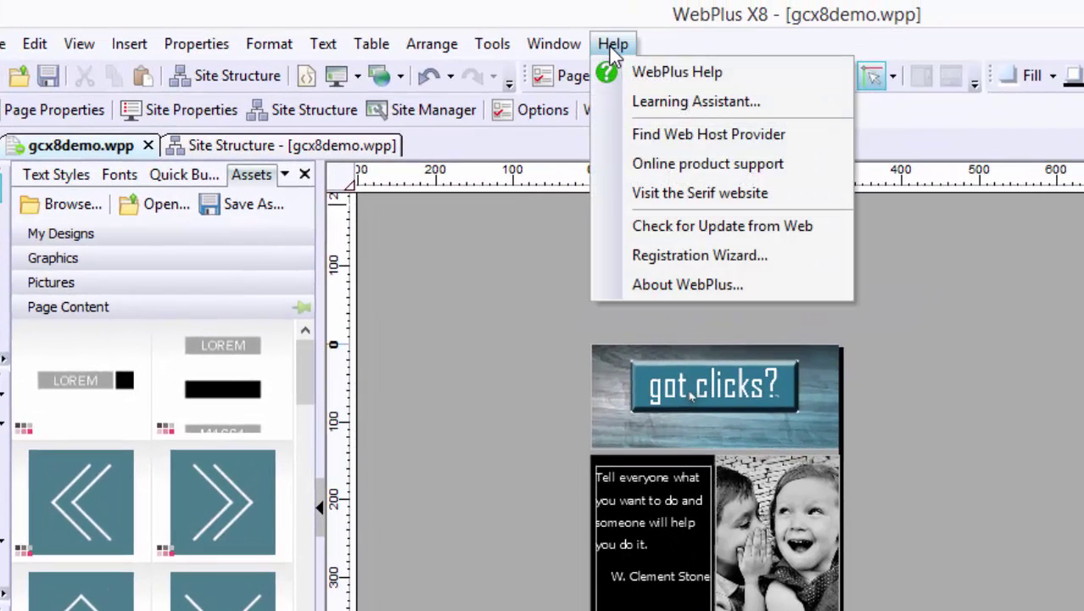
click(641, 75)
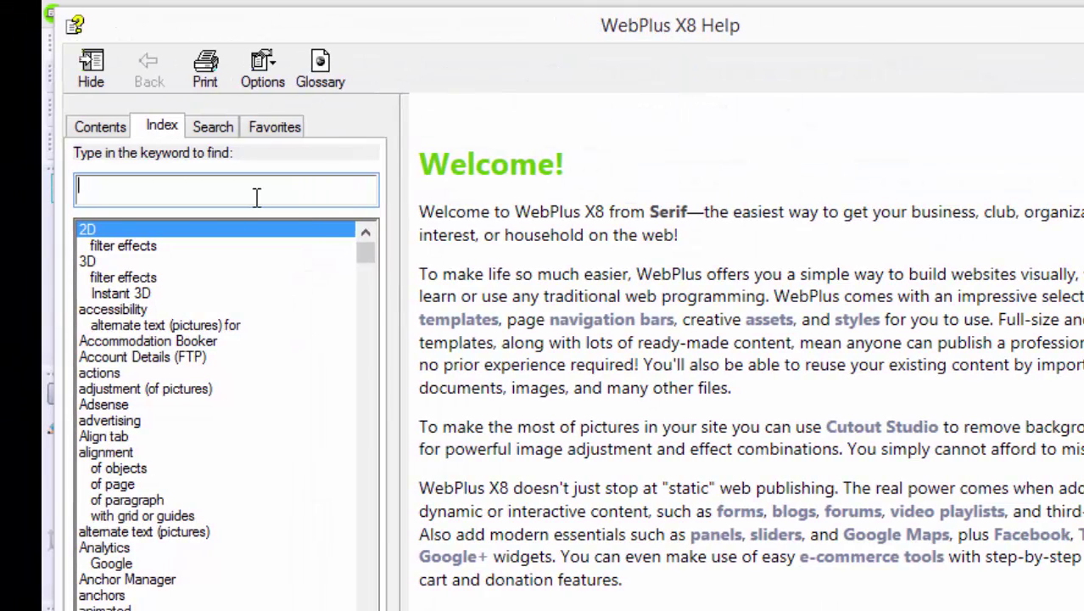
text(mobile)
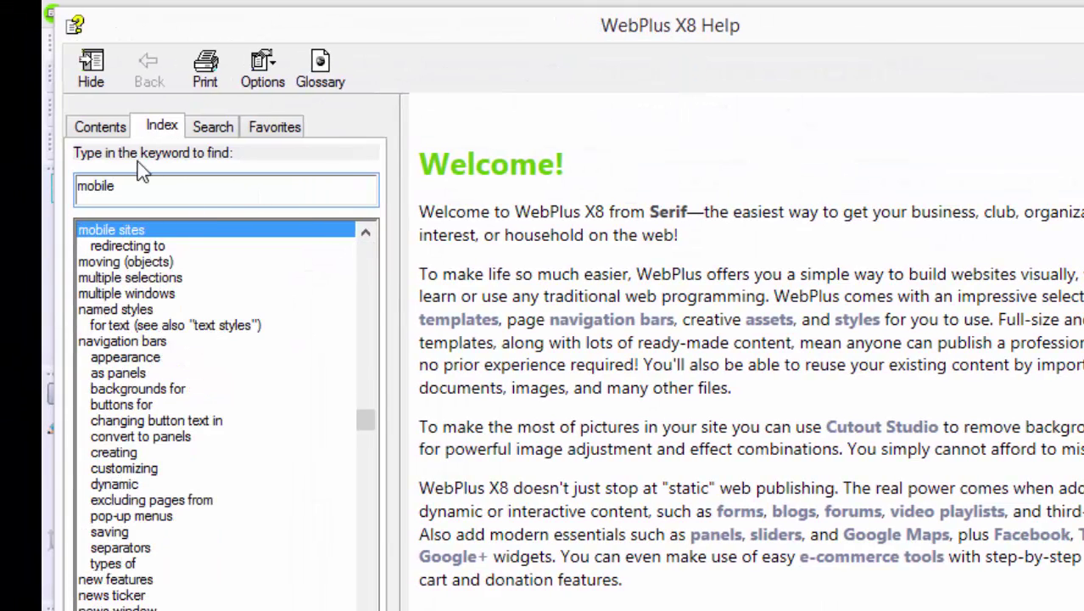
key(Return)
scroll(751, 351, down, 5)
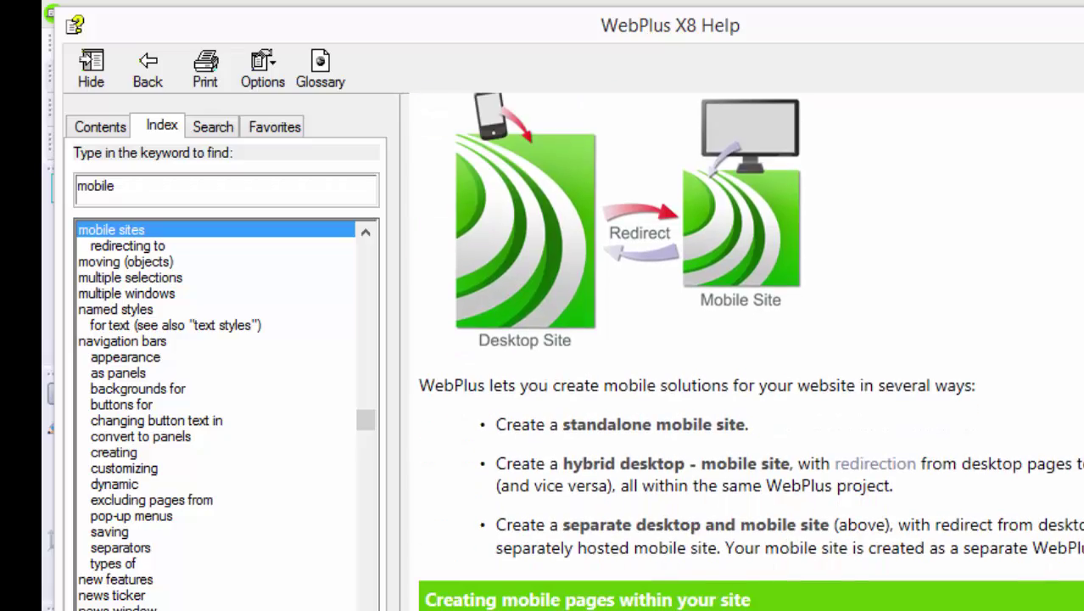
scroll(751, 351, down, 2)
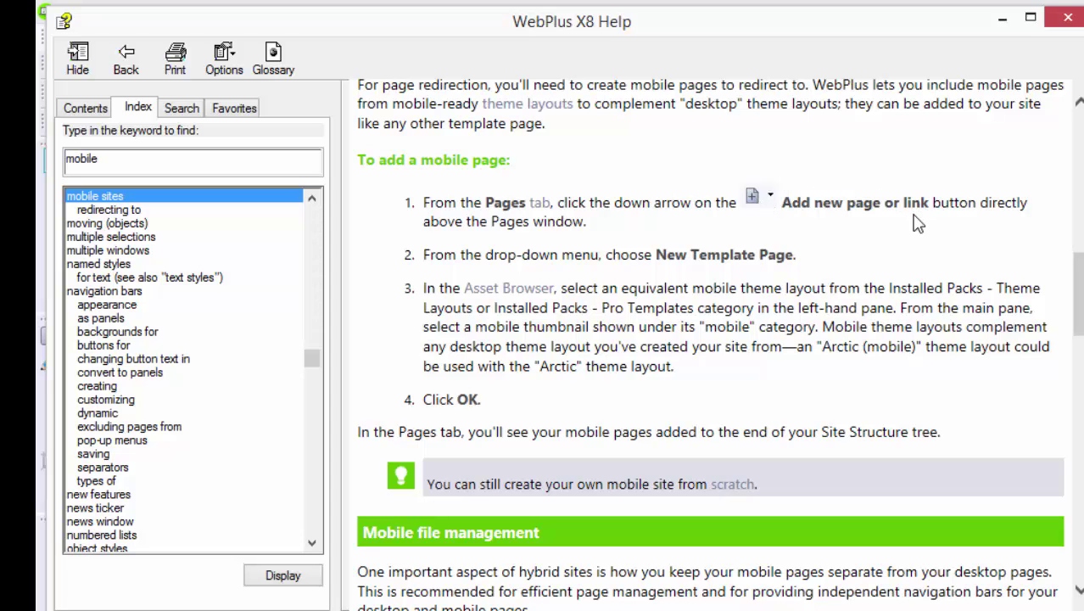
click(1004, 17)
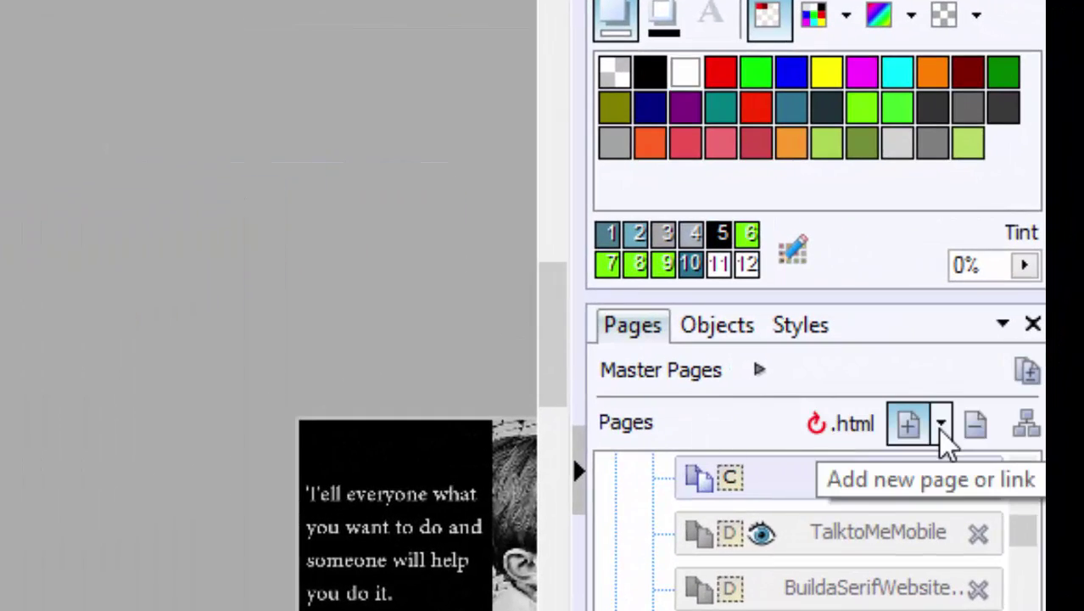
Add a new page from a template, choosing the second Glitch - Mobile layout.
click(941, 426)
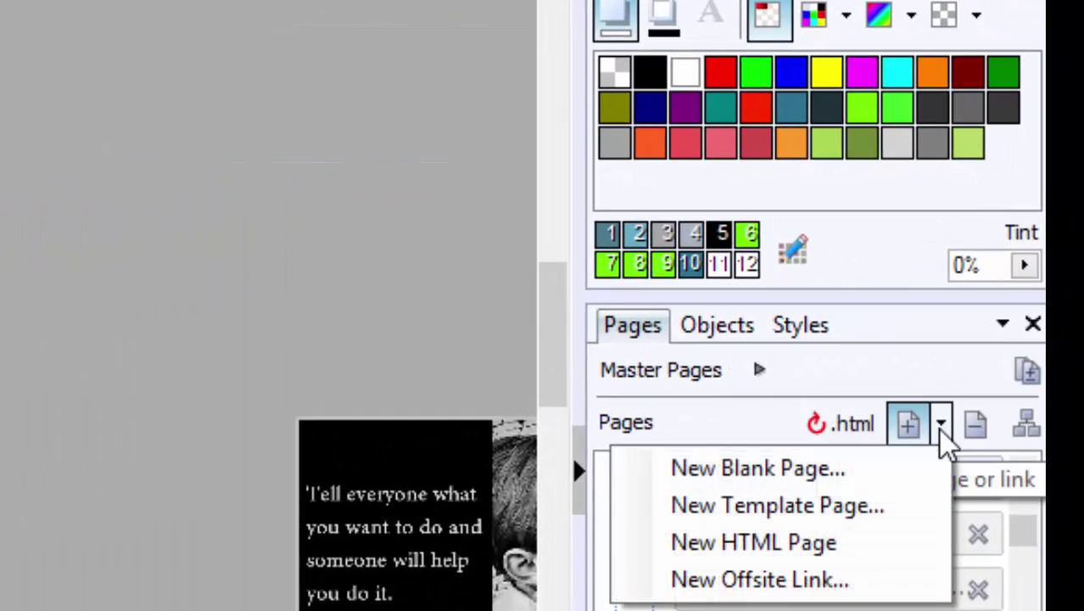
click(808, 509)
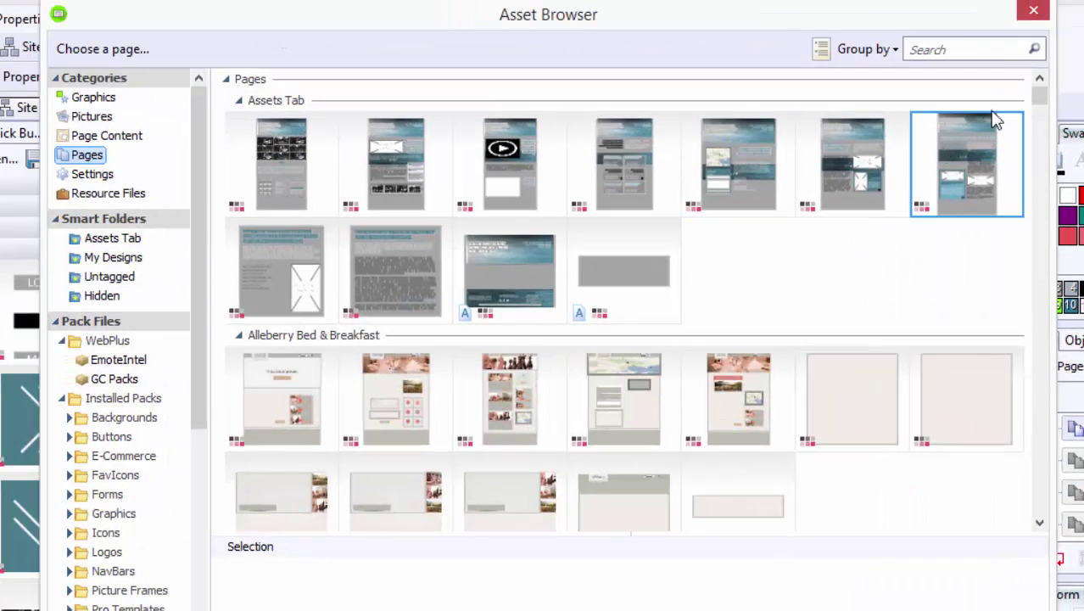
drag(1045, 92, 1043, 311)
click(261, 231)
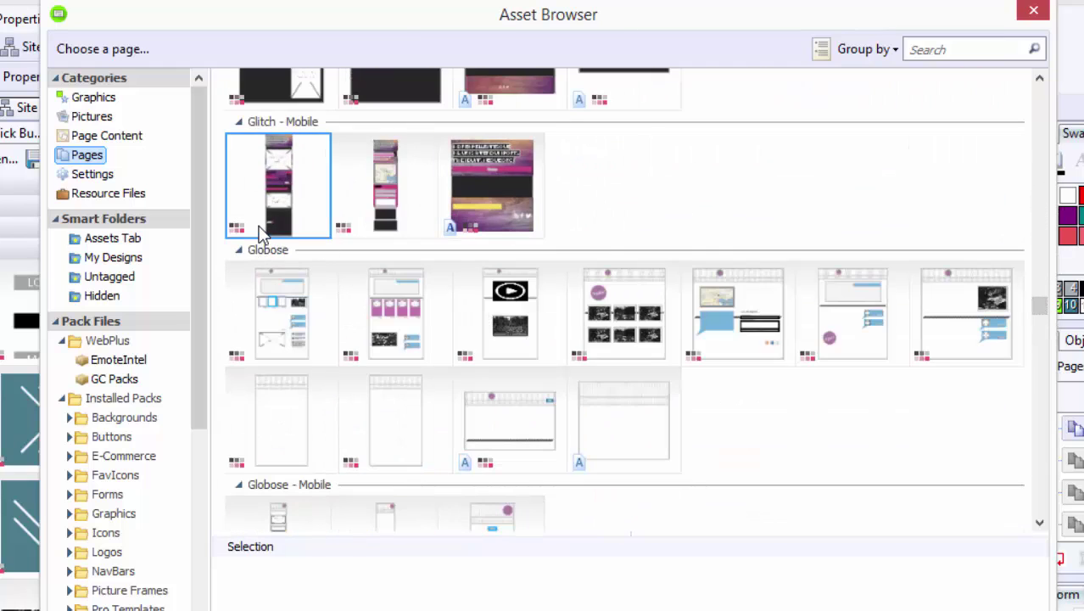
double_click(353, 210)
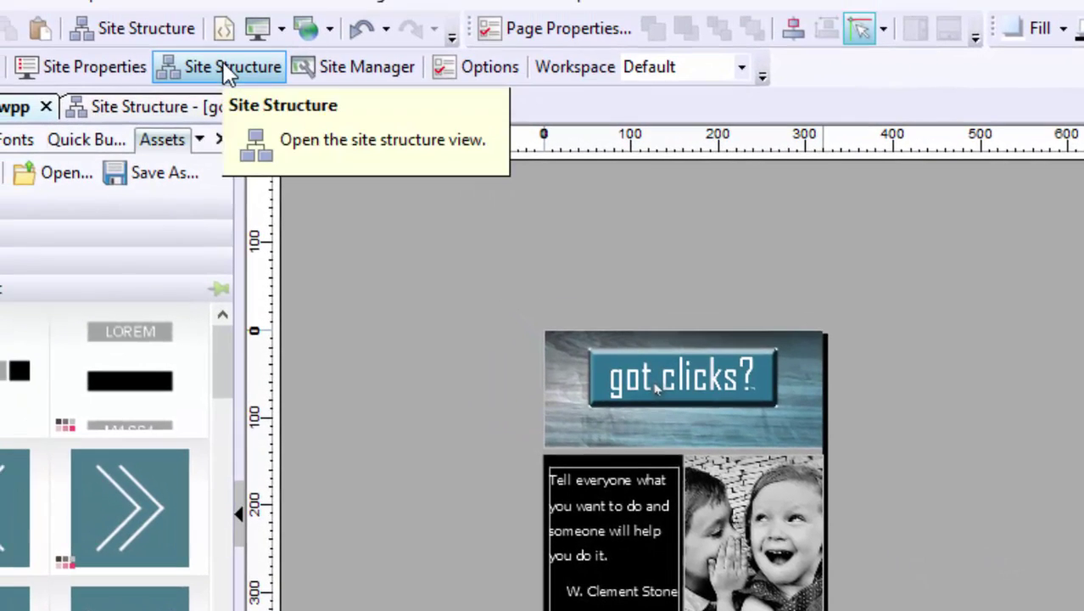
Select the Talk To Me page node in Site Structure and open its Page Properties.
click(227, 71)
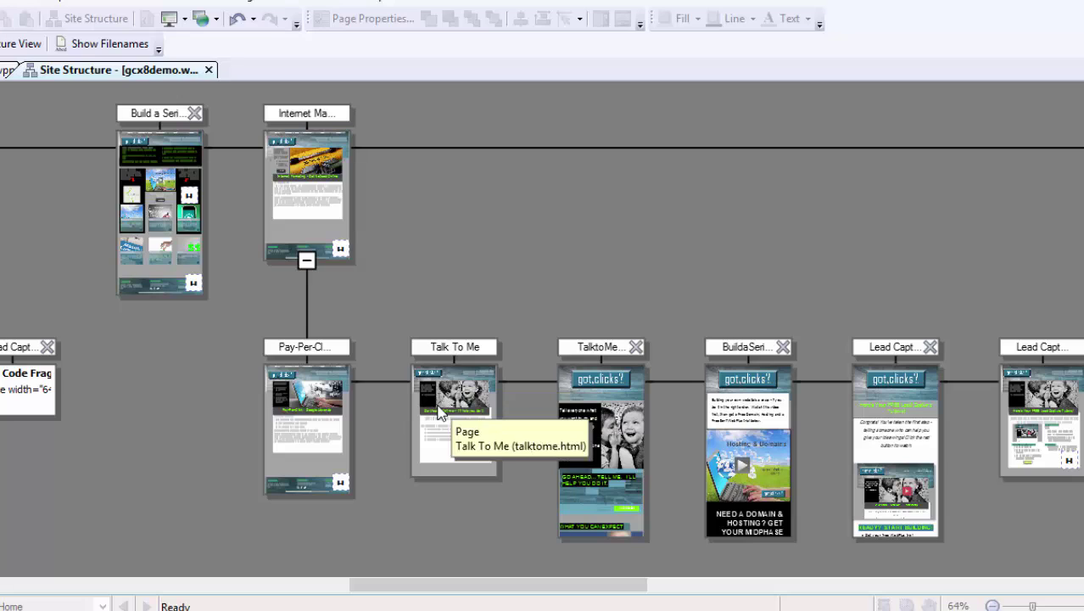
click(462, 414)
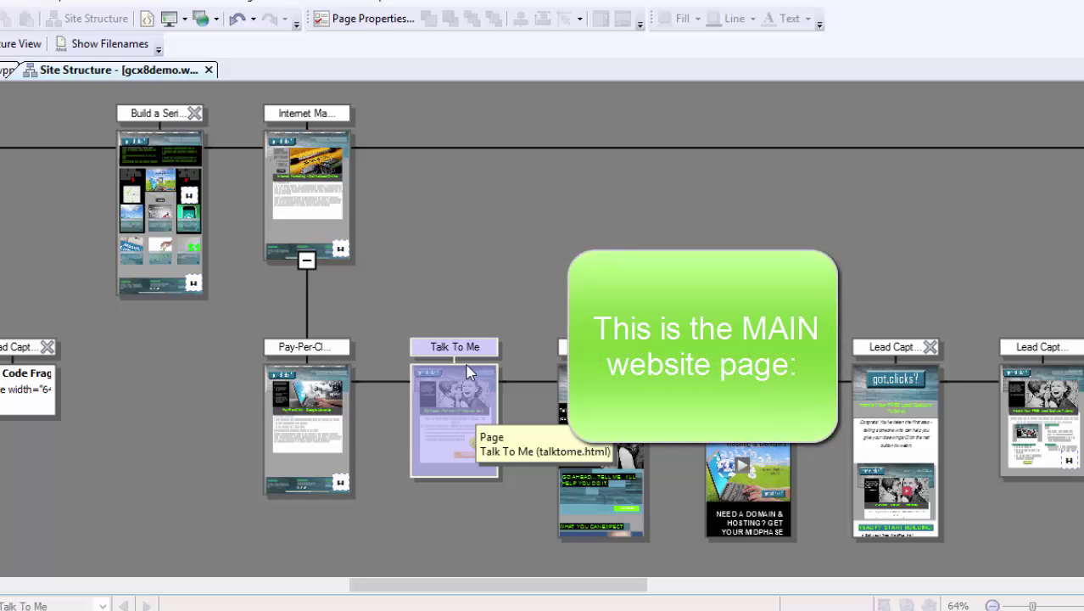
click(371, 48)
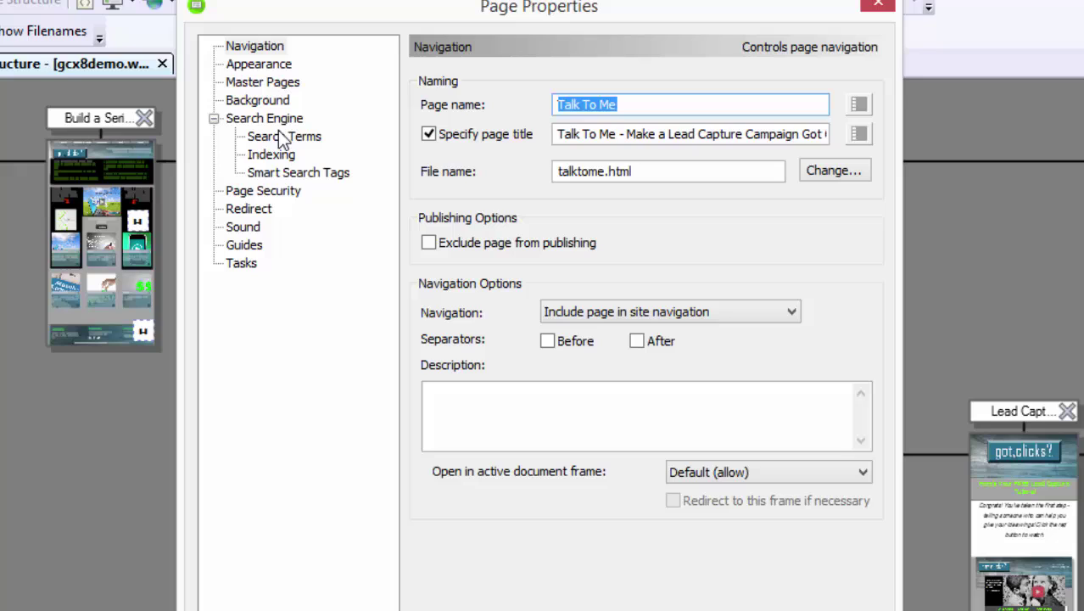
Set the Talk To Me page's mobile redirect target to site page TalktoMeMobile, then close Page Properties.
click(254, 209)
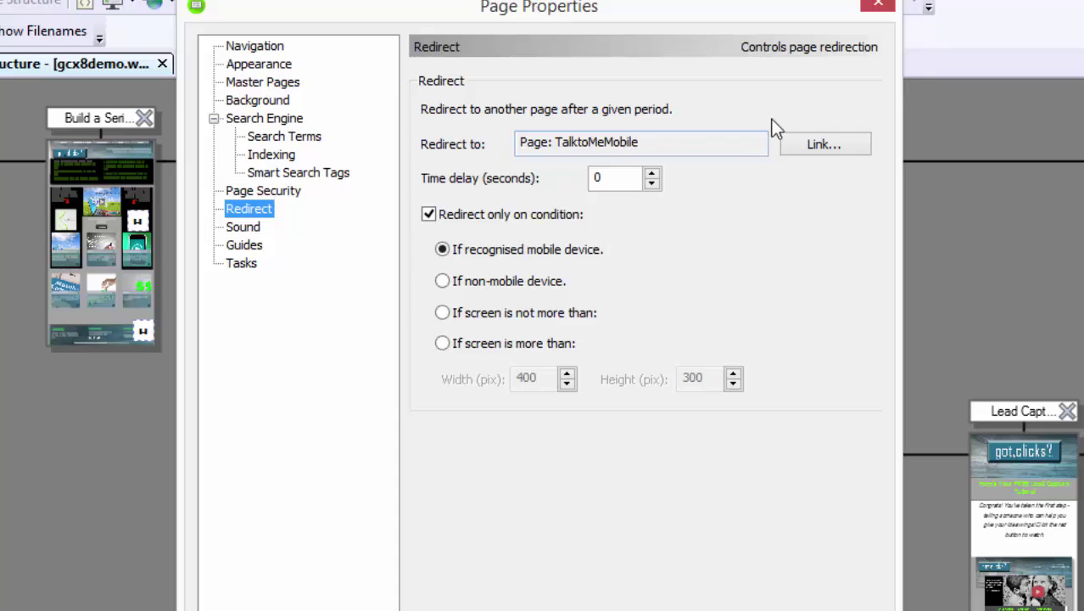
click(813, 150)
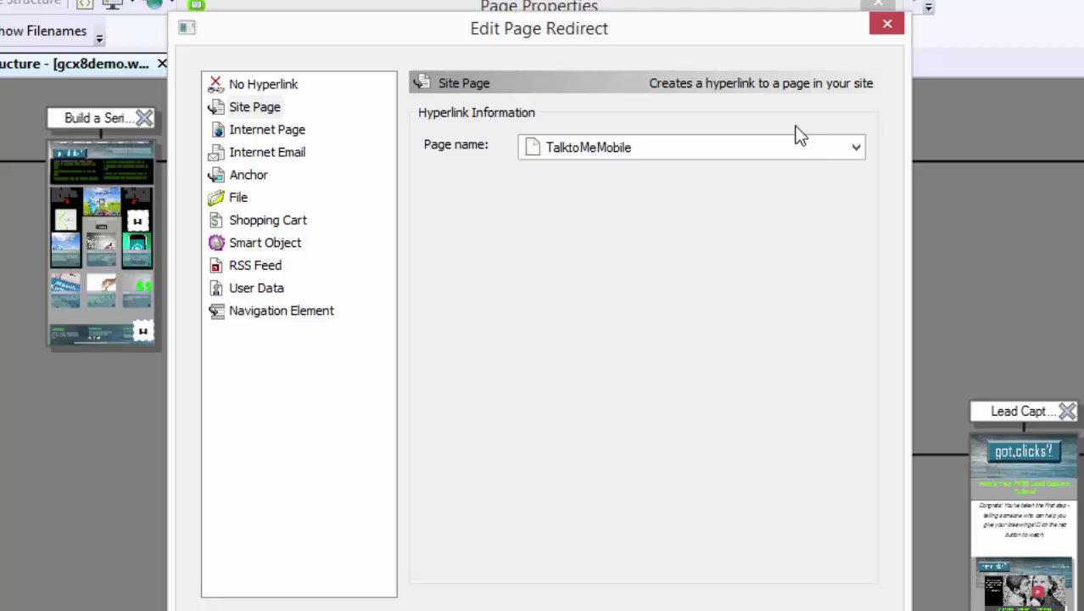
click(856, 148)
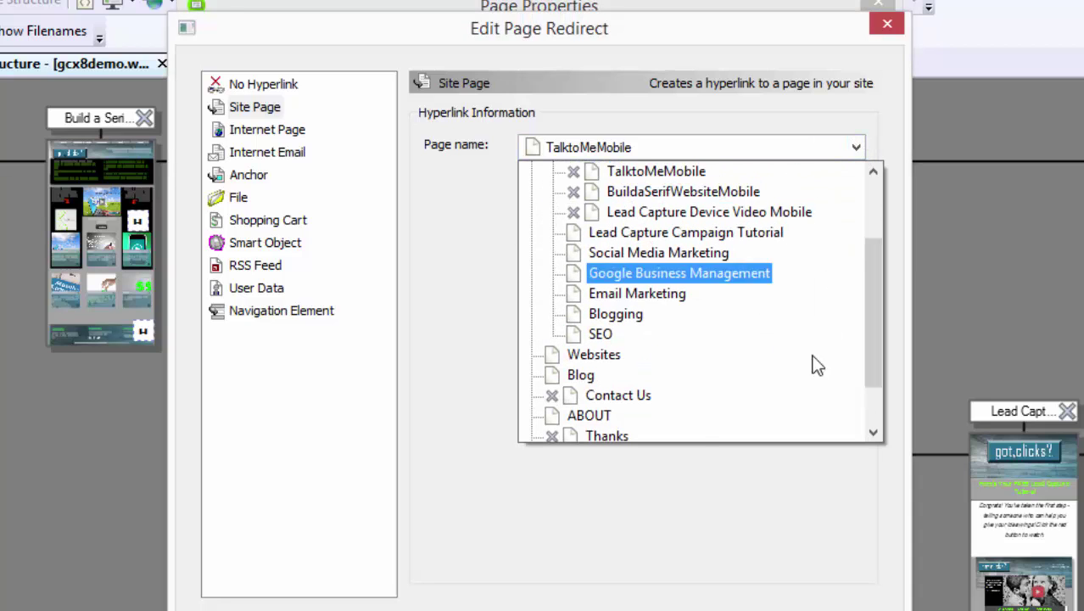
scroll(764, 340, down, 1)
drag(874, 319, 855, 182)
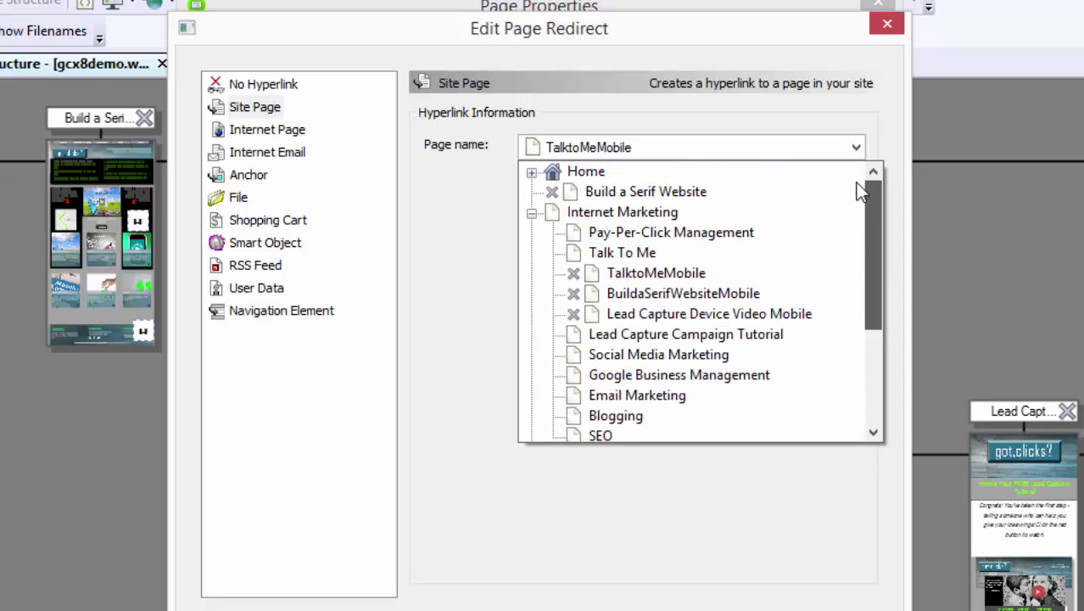
click(666, 266)
key(Return)
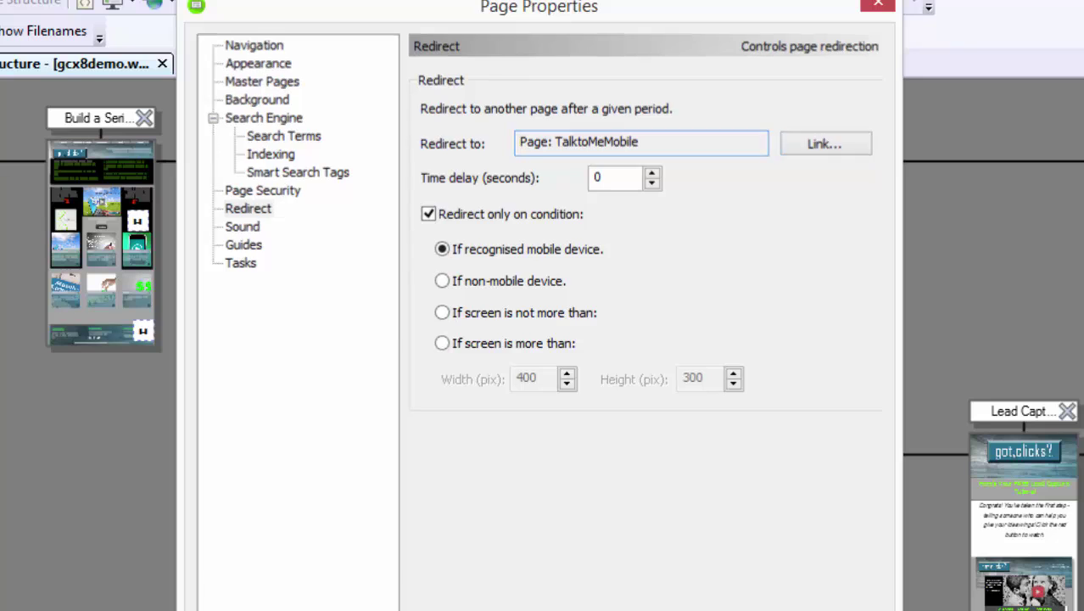
key(Return)
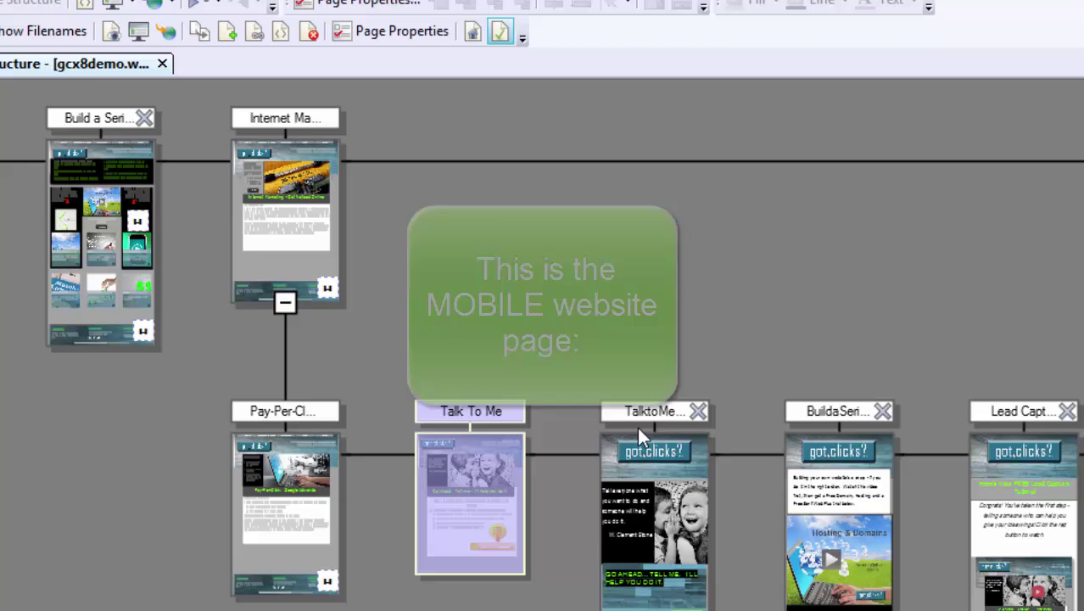
Change the TalktoMeMobile page's file name to m.talktome.html in its Page Properties.
click(639, 458)
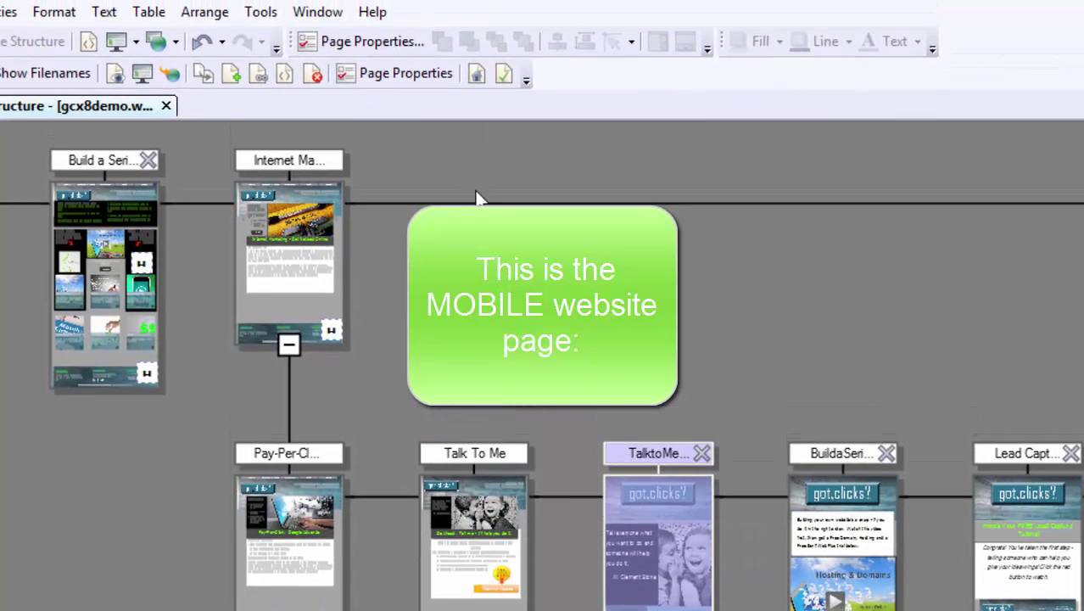
click(387, 74)
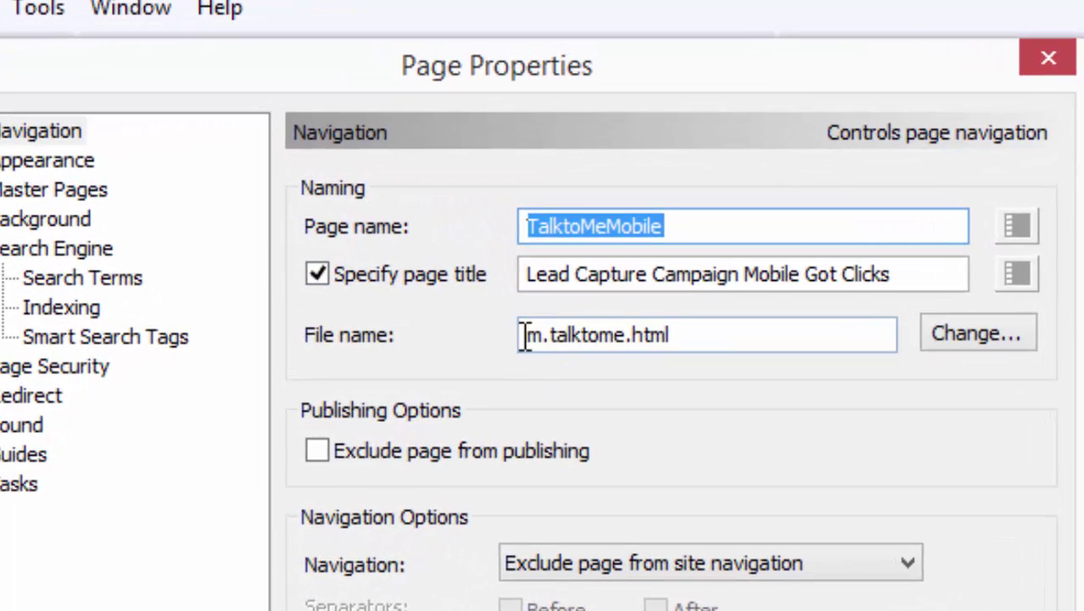
drag(525, 335, 708, 337)
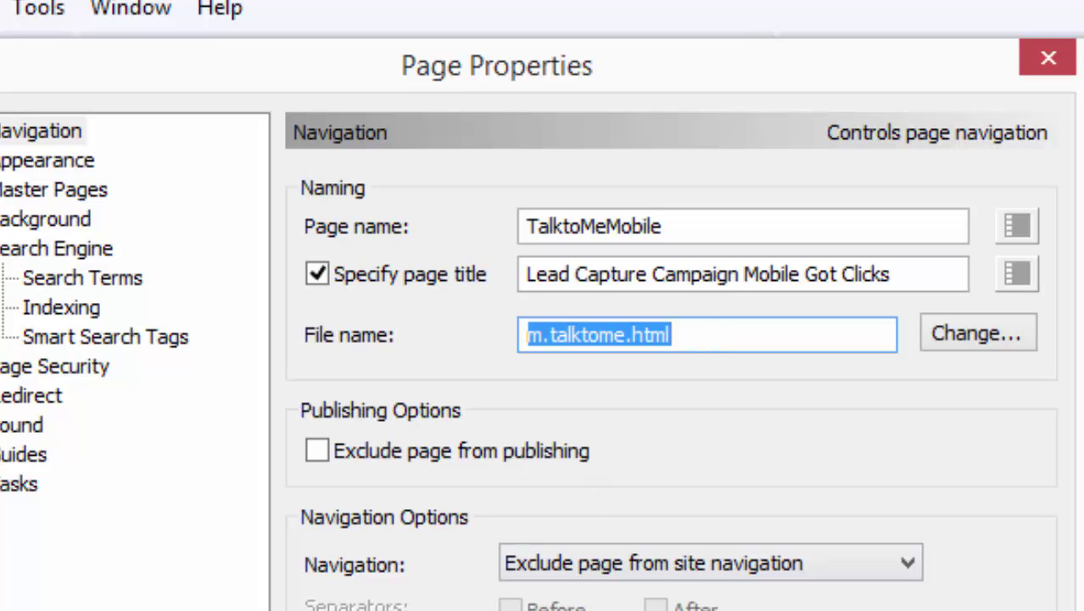
key(Return)
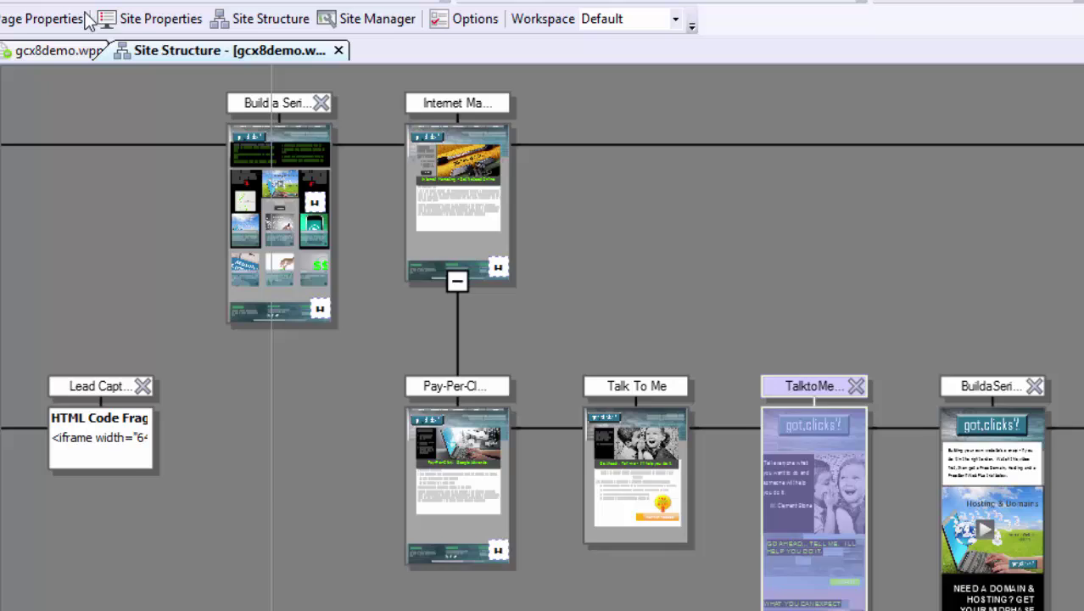
Open TalktoMeMobile in the editor and scroll through its narrow layout from top to bottom.
click(73, 54)
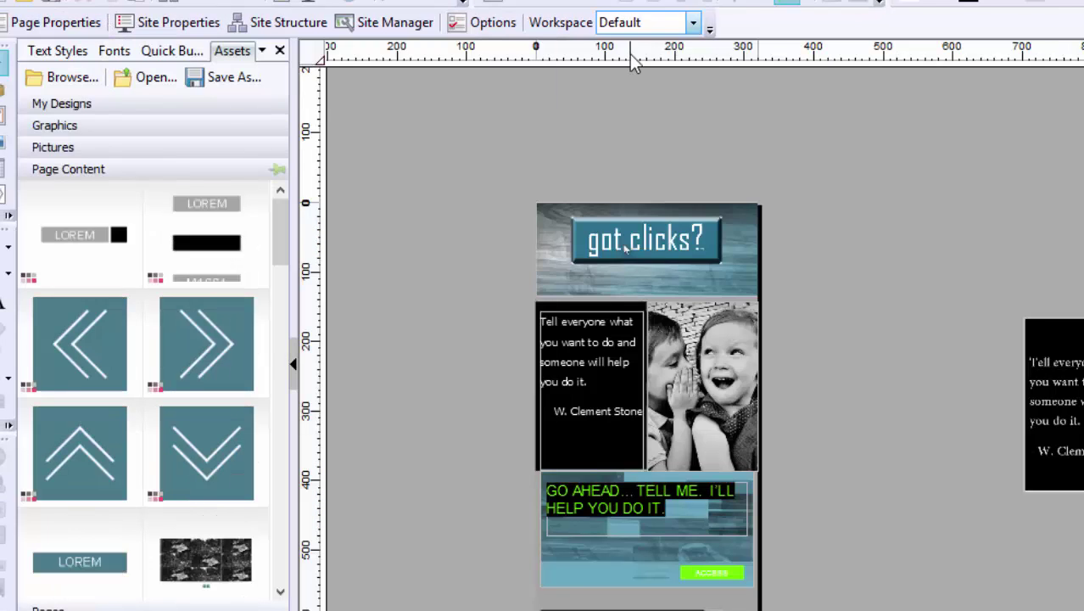
scroll(686, 242, down, 5)
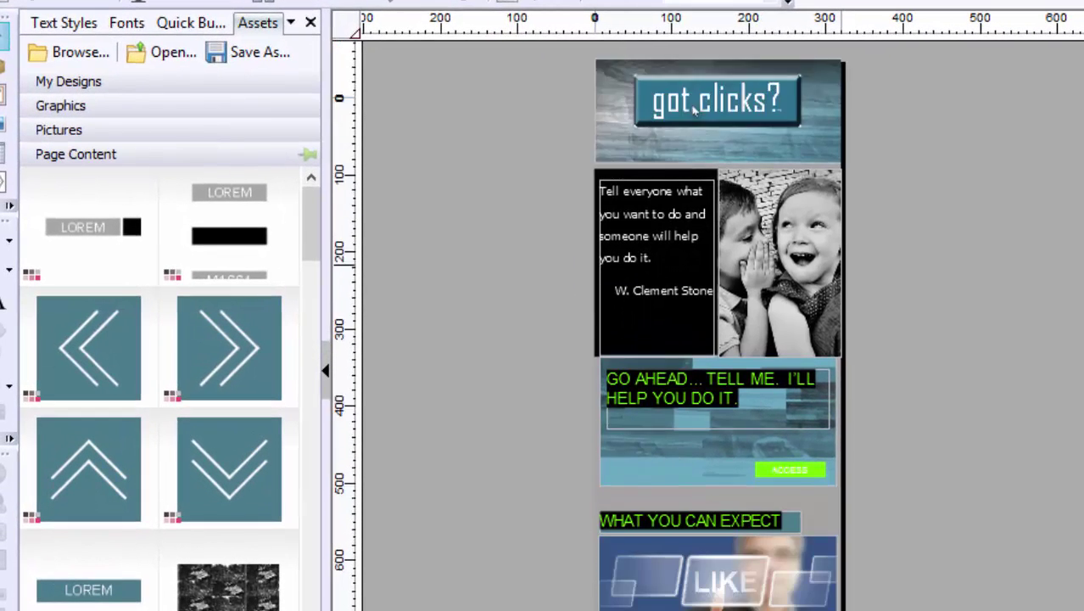
scroll(717, 326, up, 1)
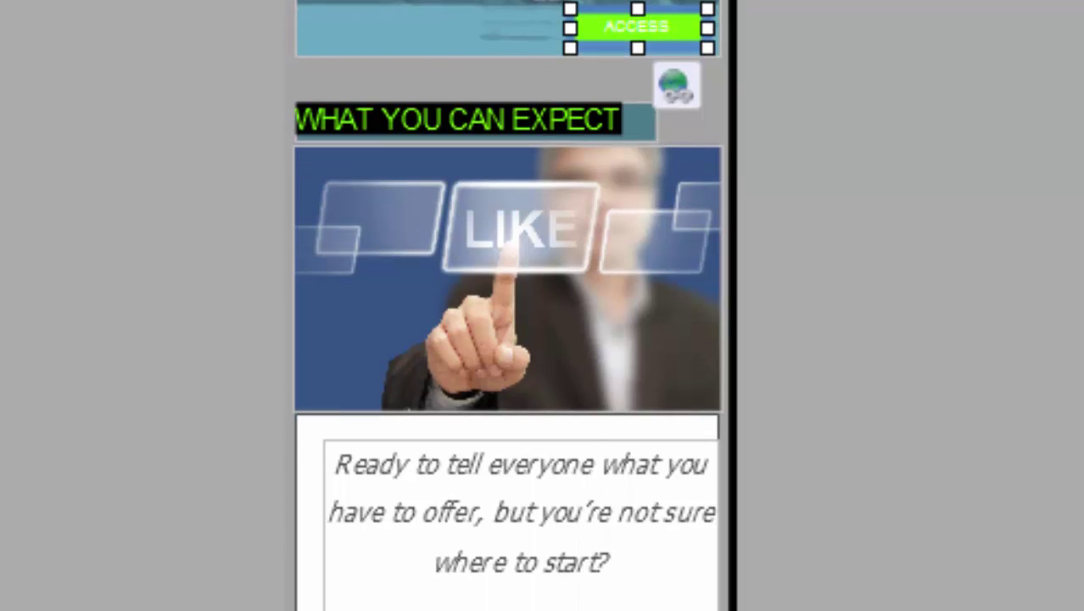
scroll(507, 305, down, 8)
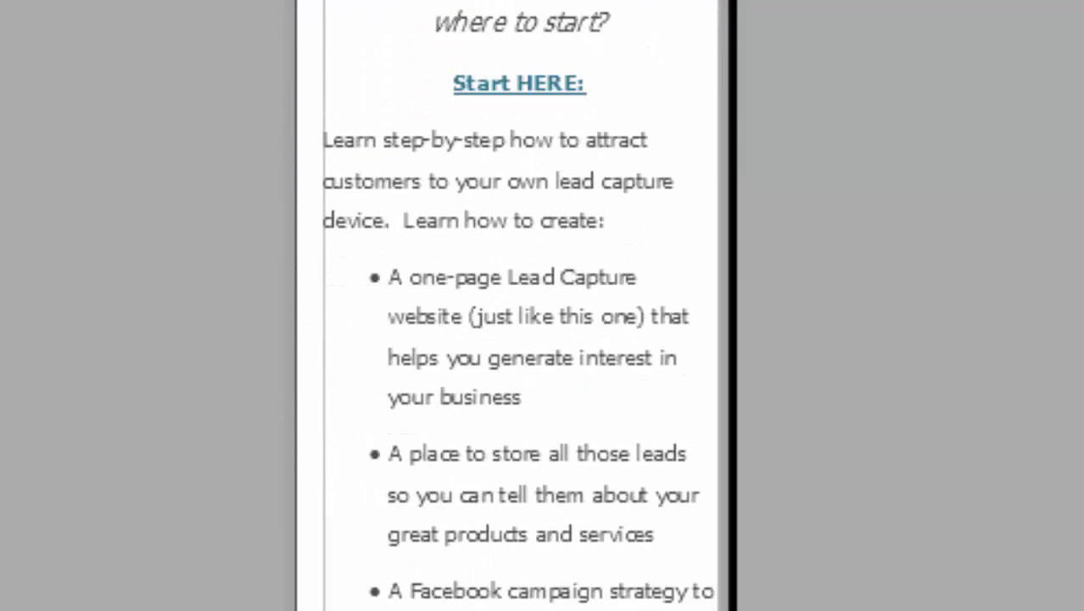
scroll(507, 306, down, 6)
scroll(507, 305, up, 8)
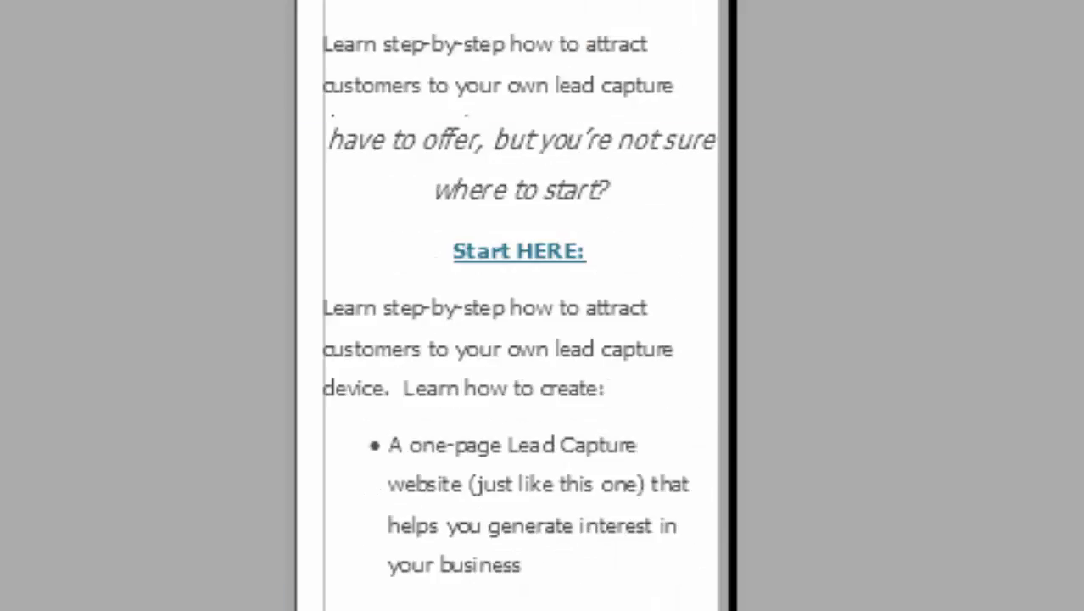
scroll(464, 100, up, 10)
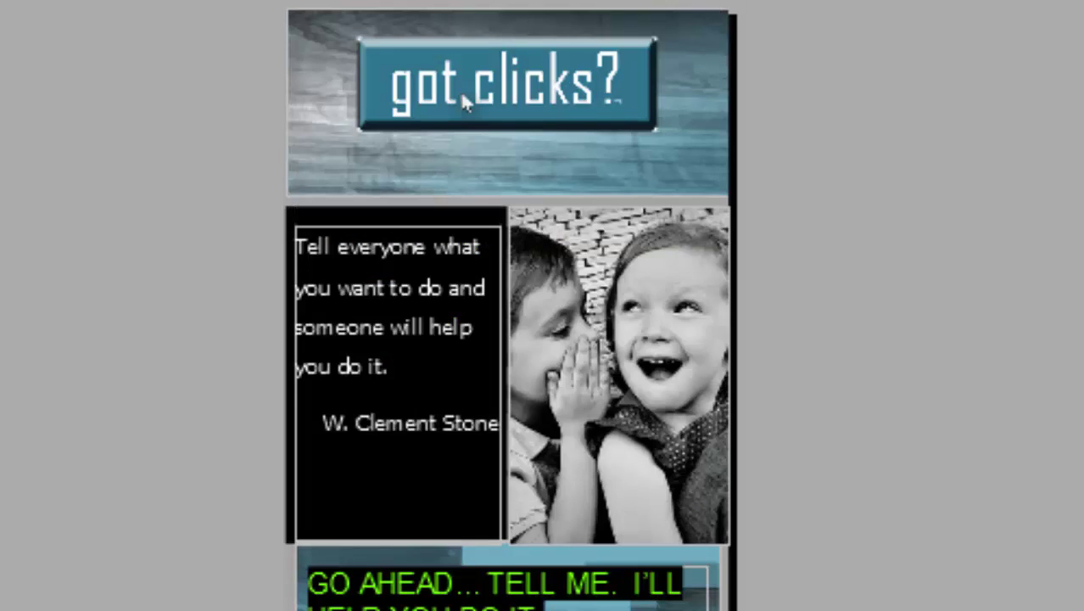